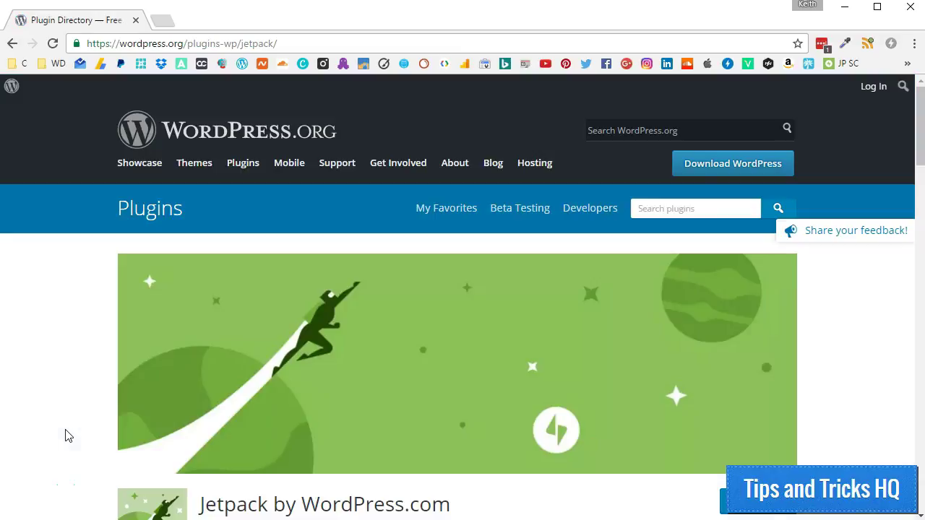
Examine the Jetpack plugin page, covering its description, version and compatibility details, ratings, screenshots and FAQ.
scroll(65, 436, down, 1)
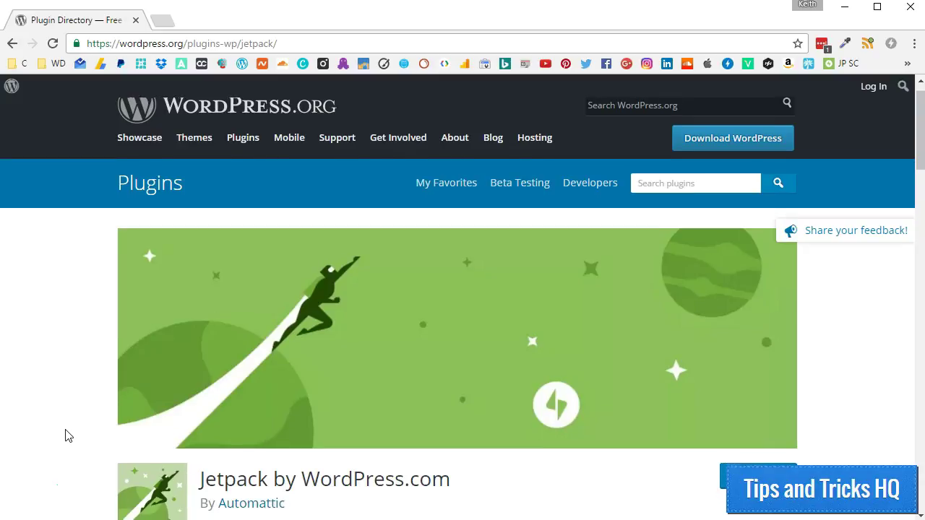
scroll(65, 436, down, 1)
scroll(65, 436, down, 1)
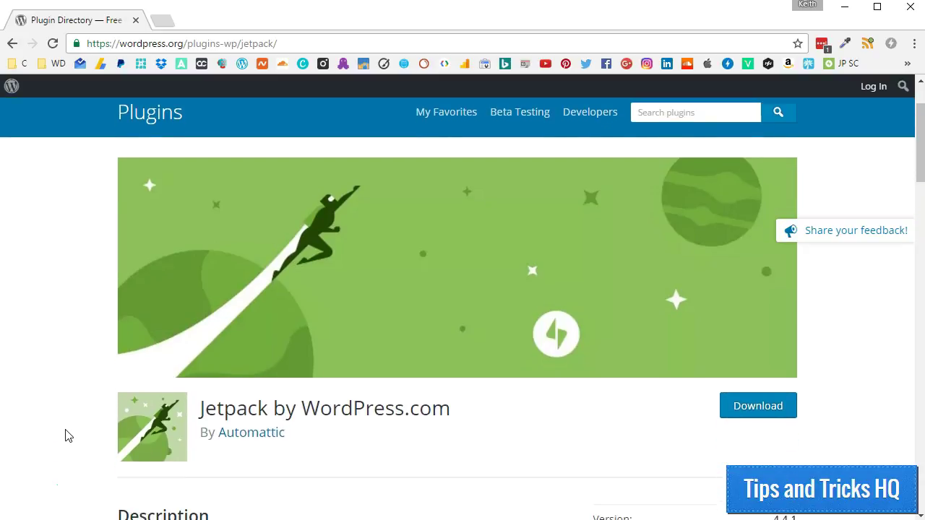
scroll(65, 436, down, 2)
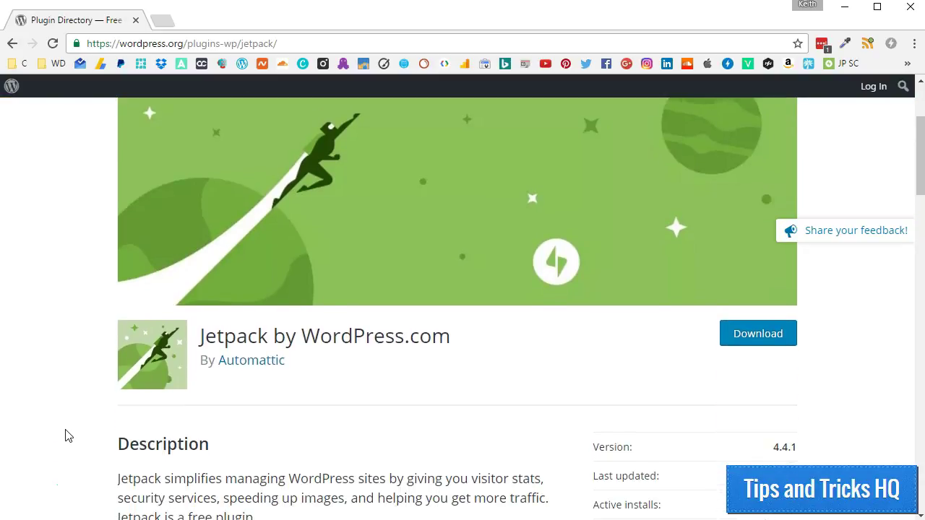
scroll(66, 435, down, 2)
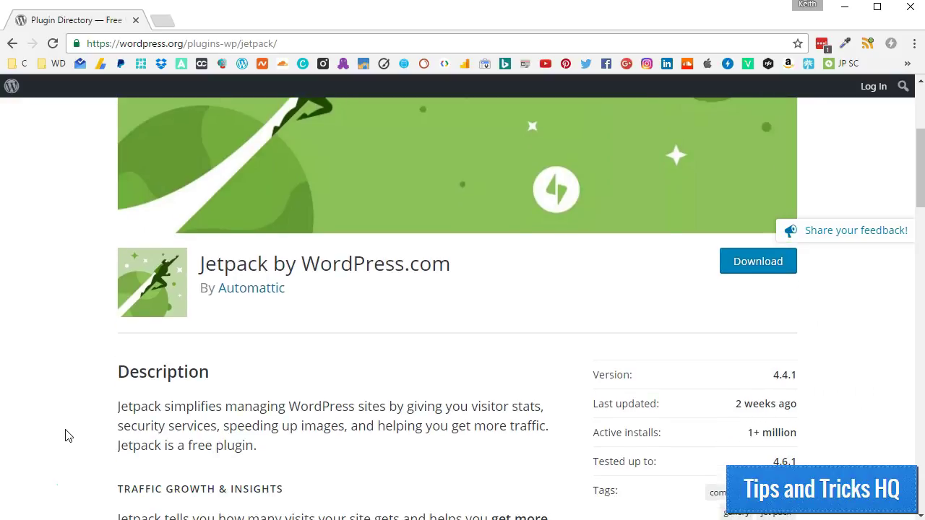
scroll(65, 436, down, 1)
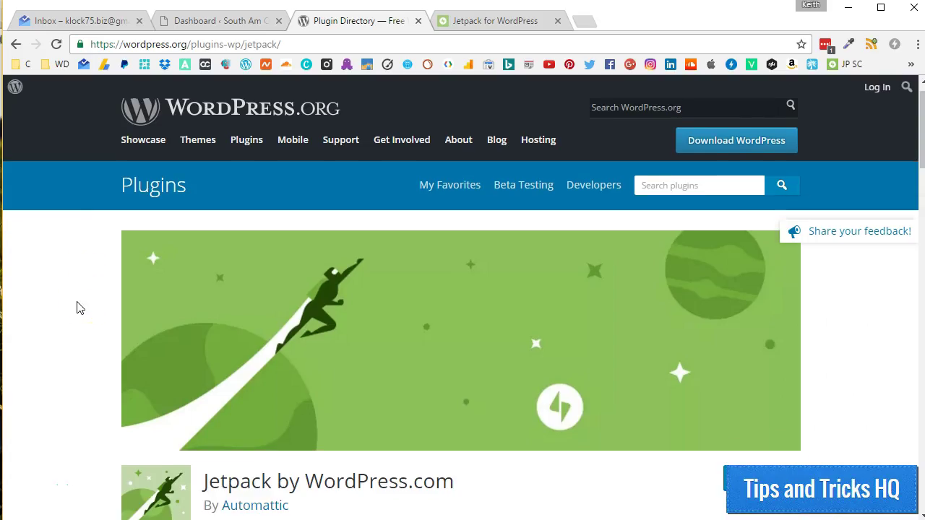
scroll(77, 308, down, 3)
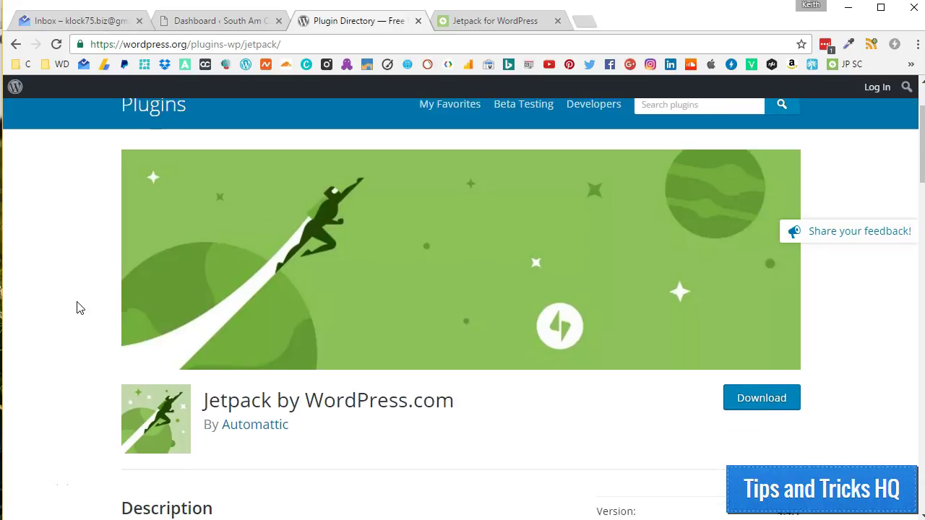
scroll(80, 308, down, 3)
scroll(80, 308, down, 1)
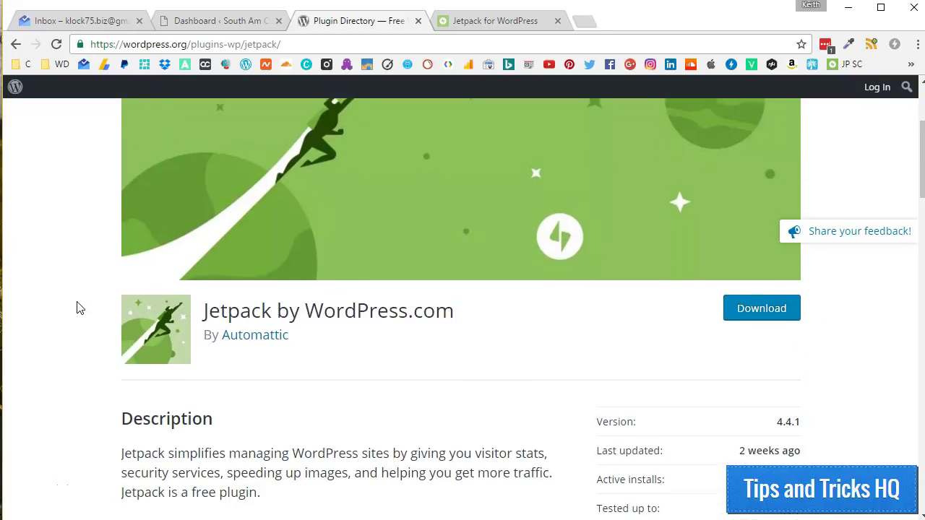
scroll(79, 308, down, 3)
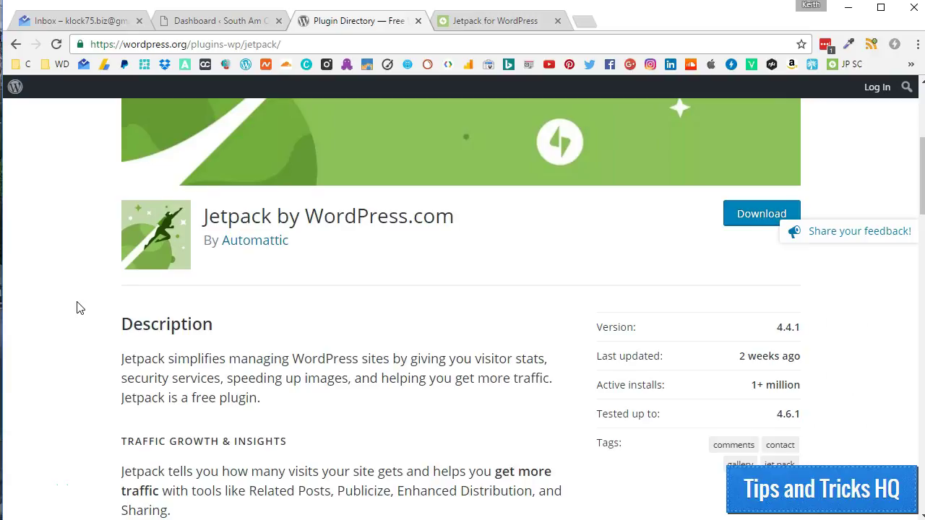
scroll(79, 308, down, 3)
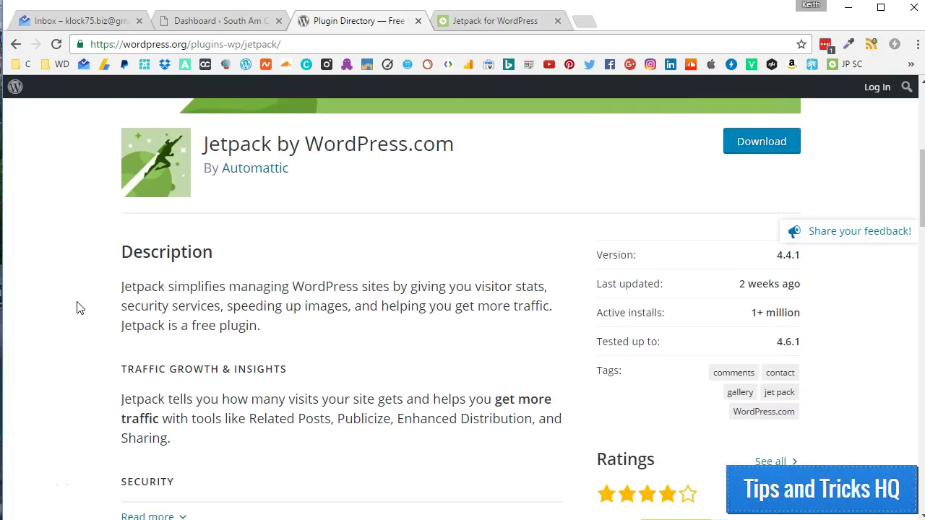
scroll(80, 308, down, 3)
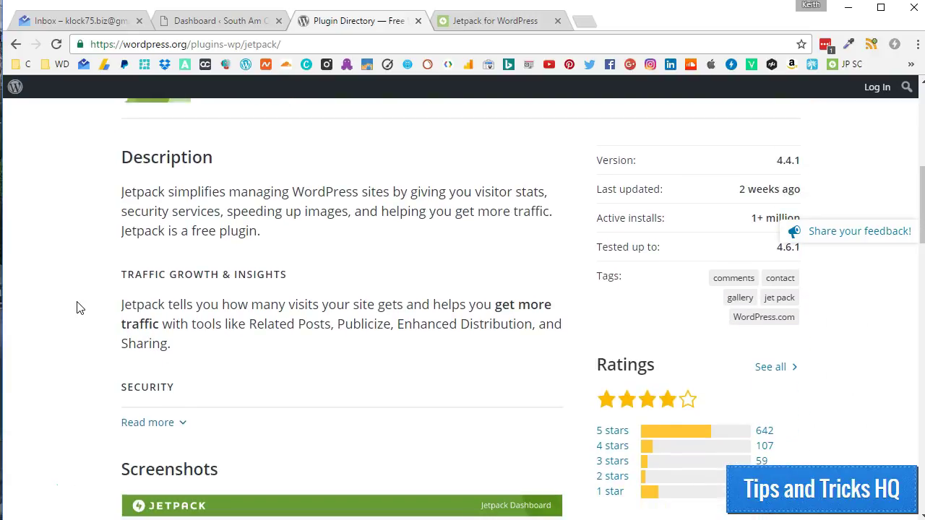
scroll(79, 308, down, 2)
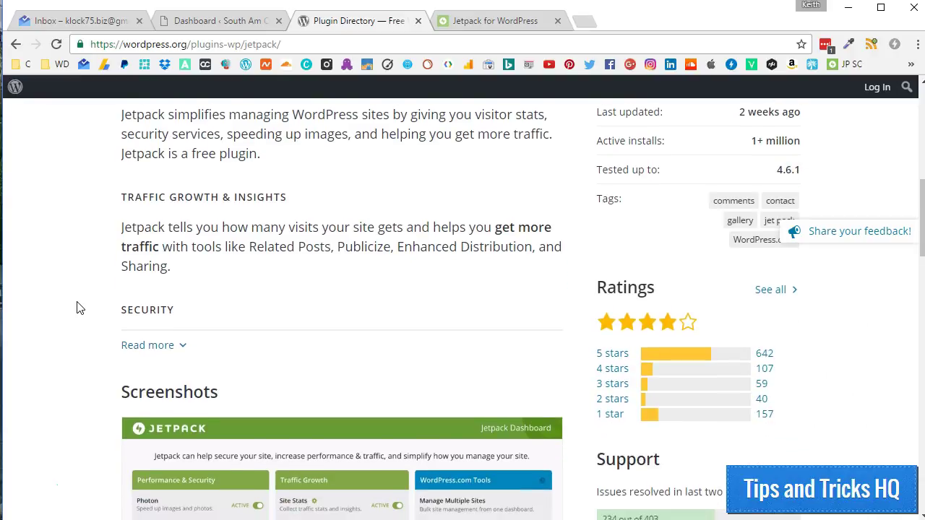
scroll(80, 308, down, 3)
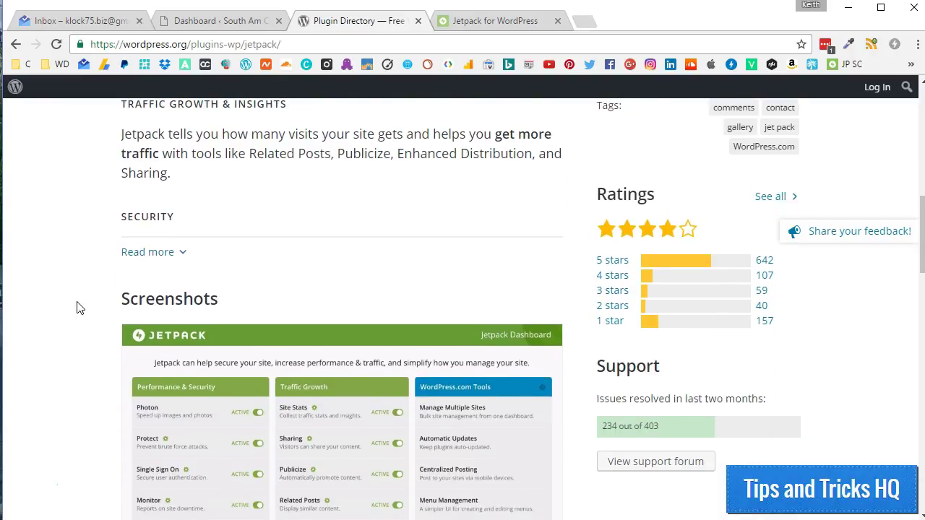
scroll(79, 308, down, 2)
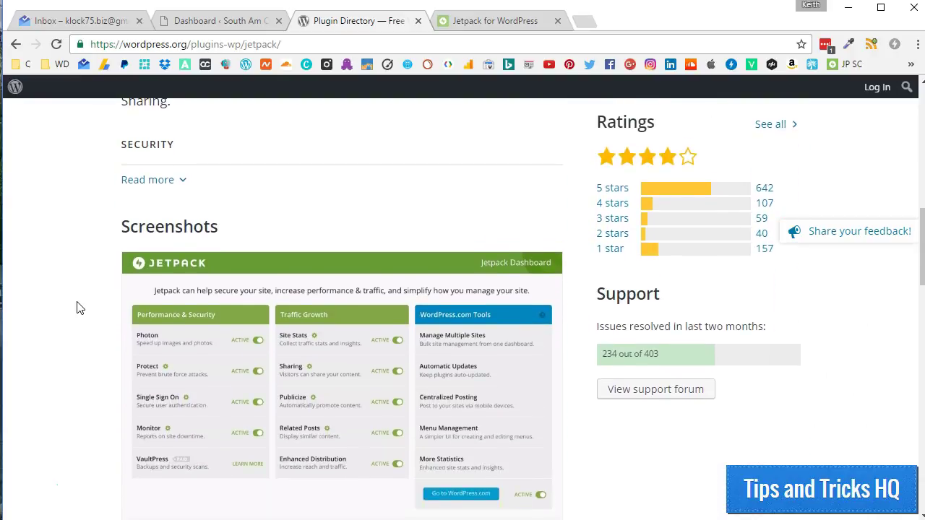
scroll(80, 308, down, 2)
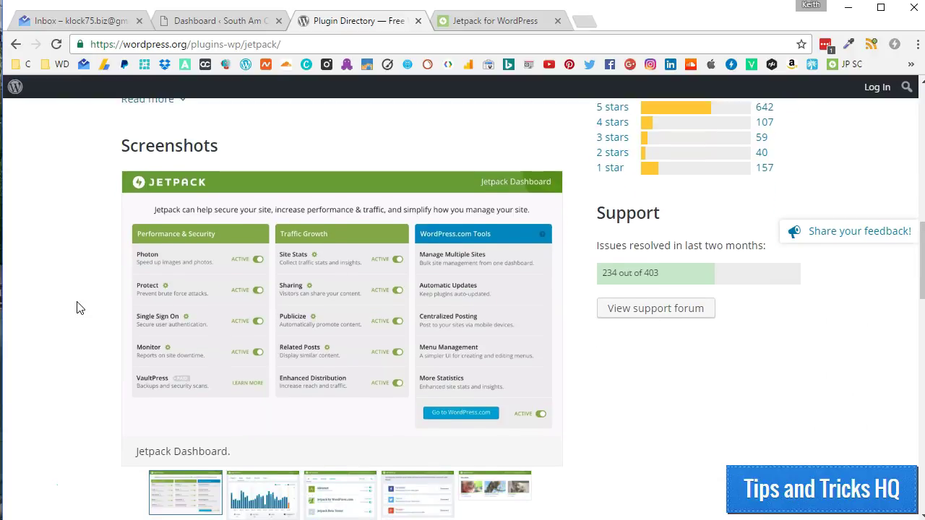
scroll(80, 308, down, 2)
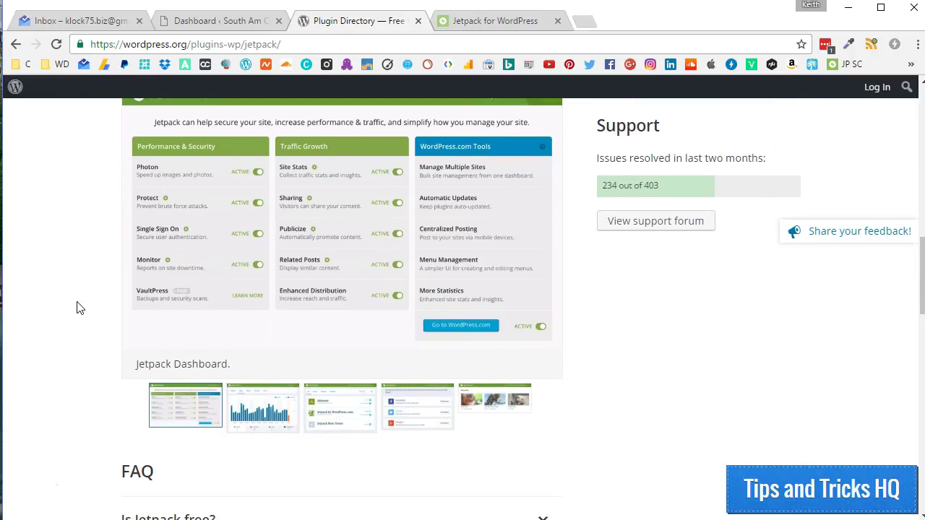
scroll(79, 308, down, 2)
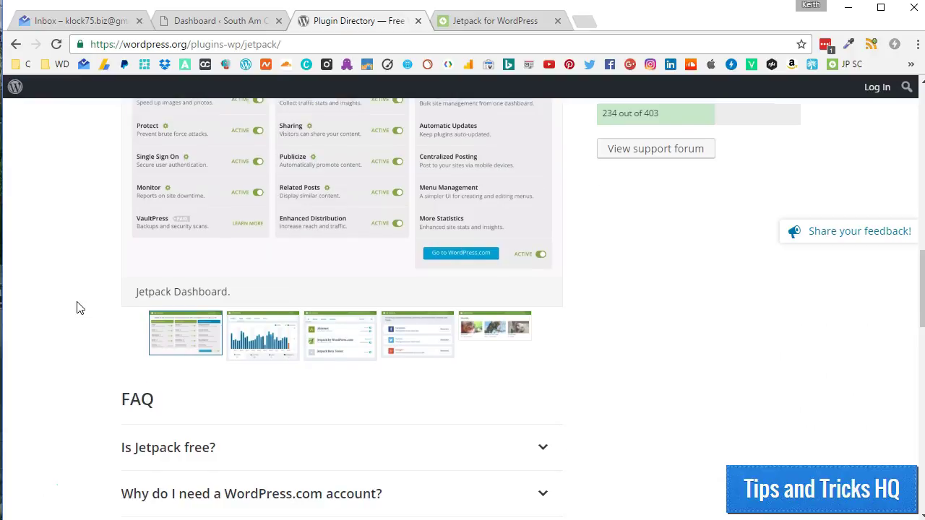
scroll(79, 308, down, 2)
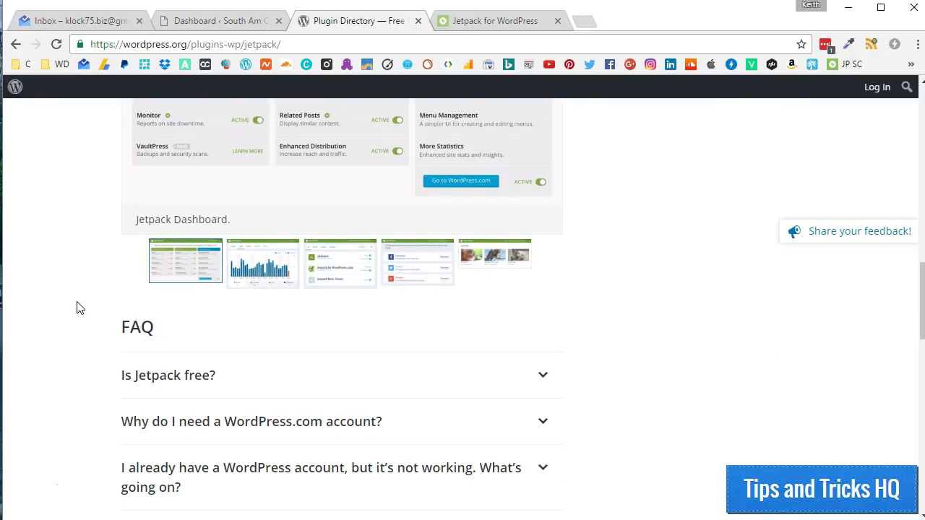
scroll(80, 308, down, 1)
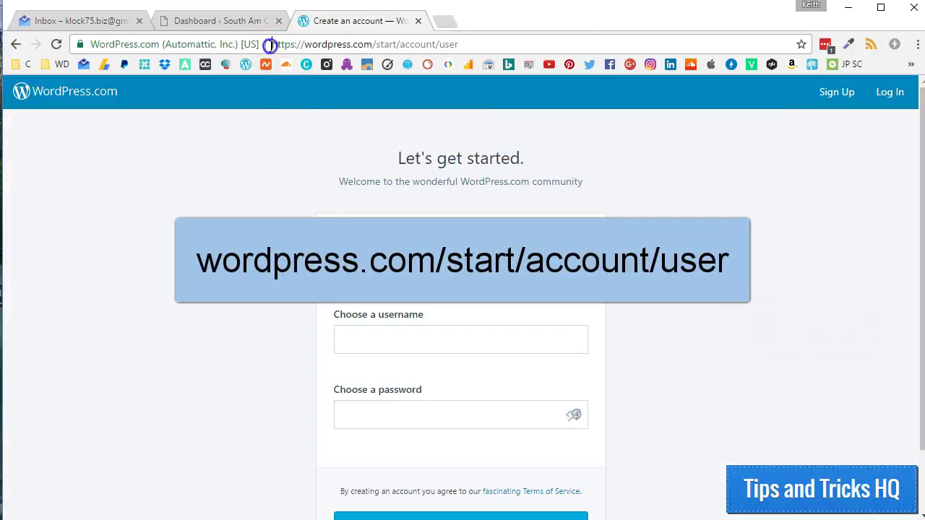
Create a WordPress.com account at wordpress.com/start/account/user by filling in the email address, username and account password.
drag(272, 44, 464, 44)
scroll(204, 239, down, 1)
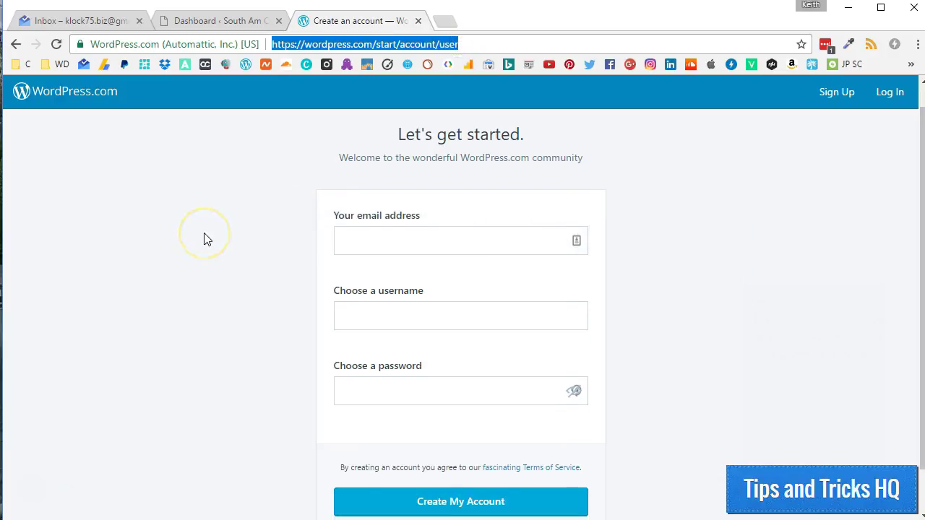
scroll(205, 239, down, 1)
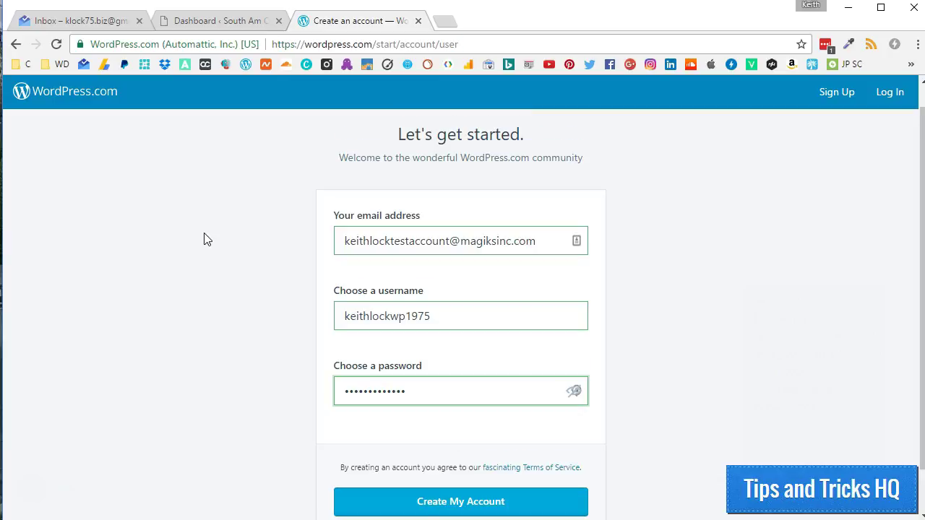
scroll(205, 239, down, 1)
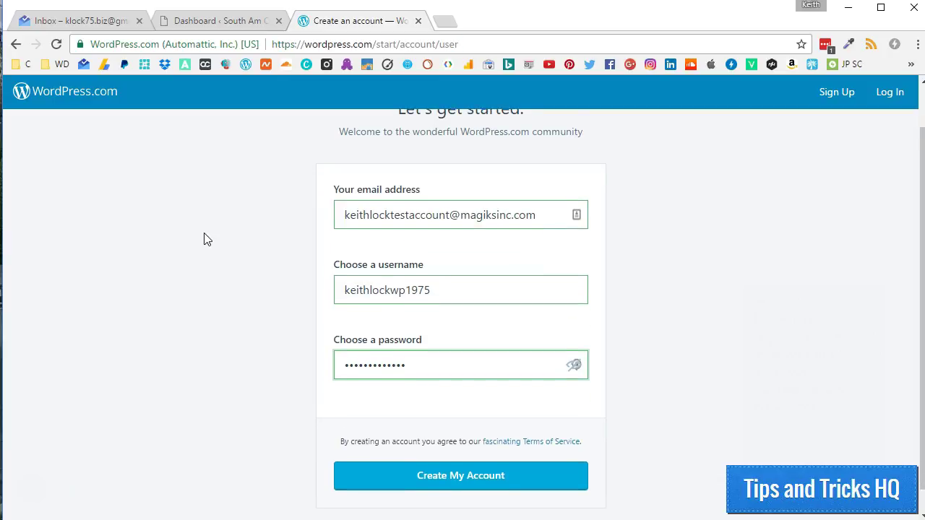
scroll(205, 239, down, 1)
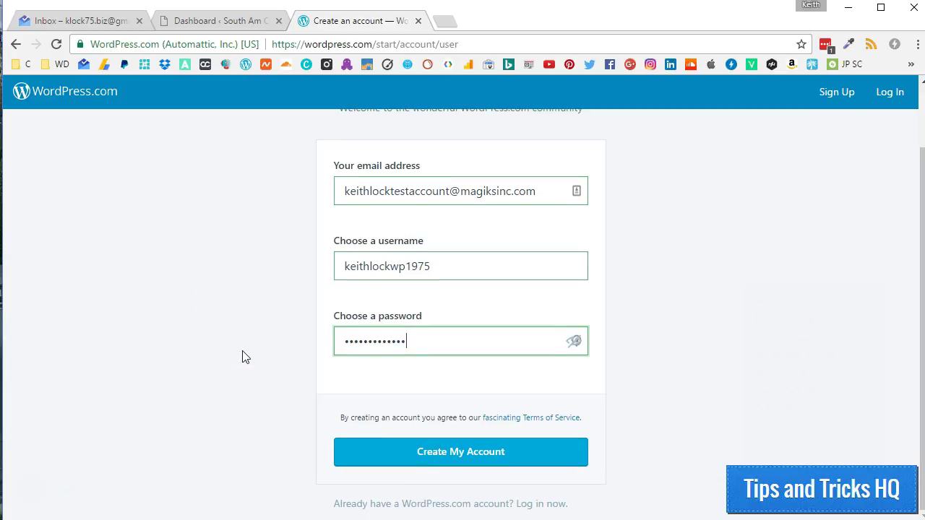
click(452, 455)
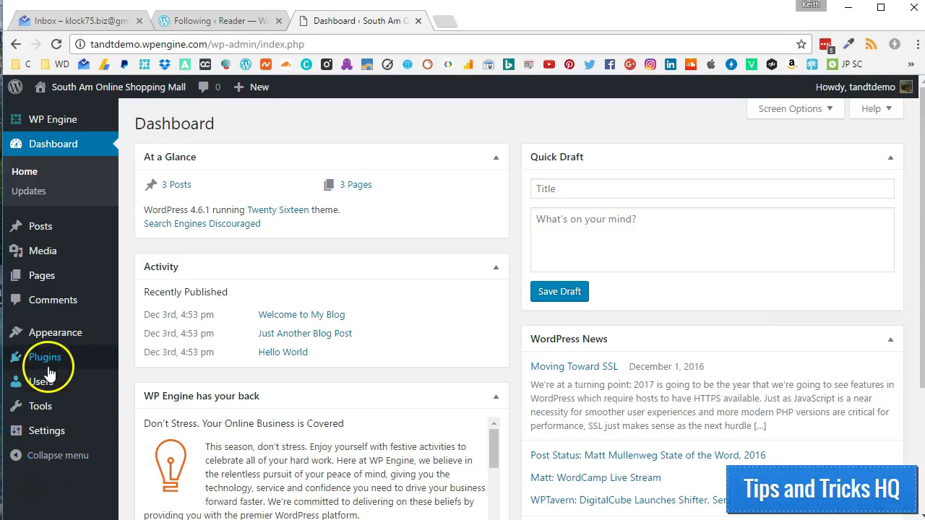
Install and activate the featured Jetpack by WordPress.com plugin on the South Am Online Shopping Mall site, declining the restore point each time.
mouse_move(48, 363)
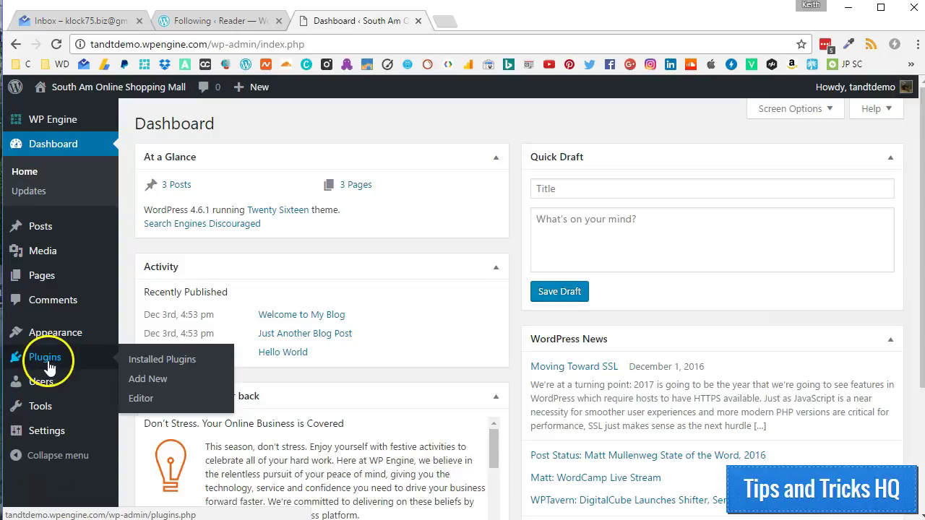
click(138, 380)
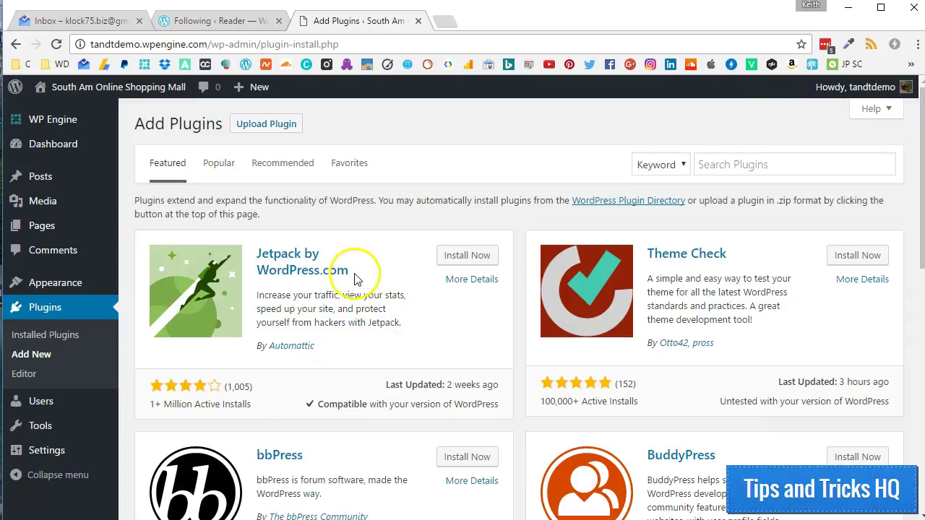
drag(350, 269, 256, 253)
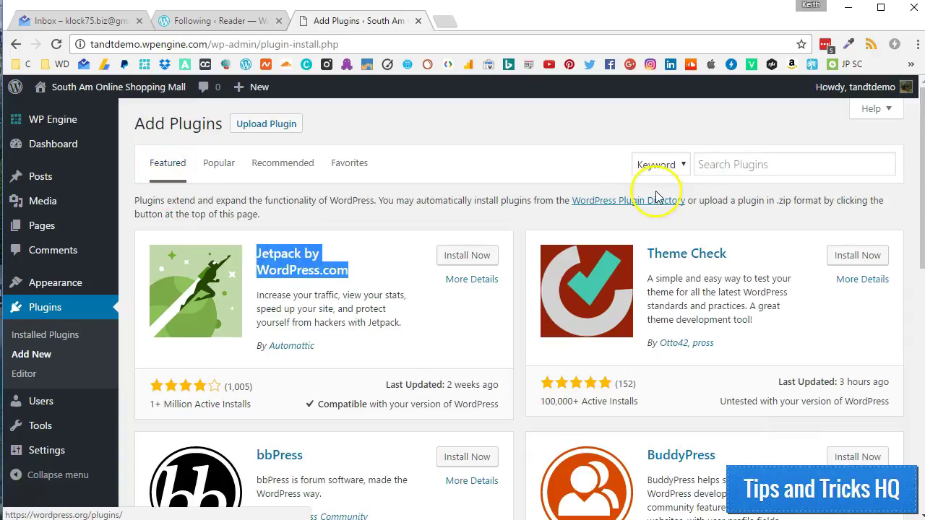
click(716, 164)
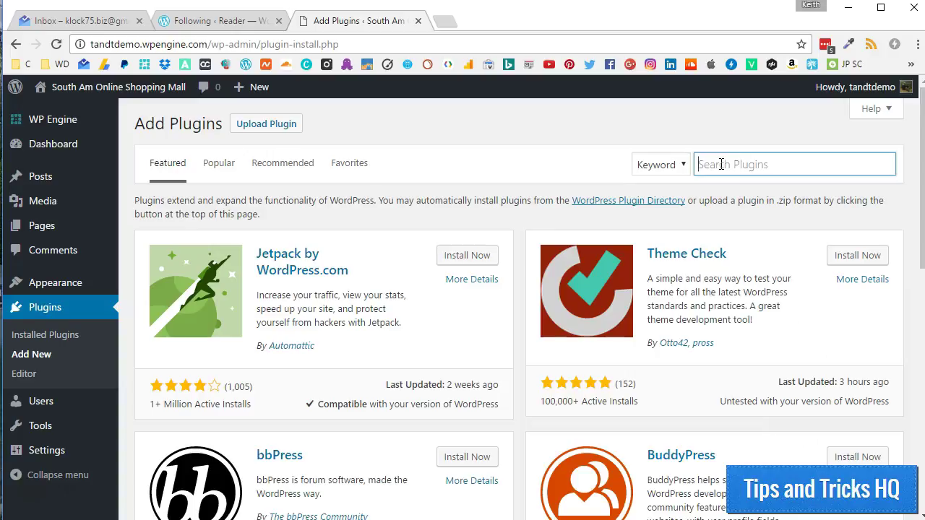
click(467, 255)
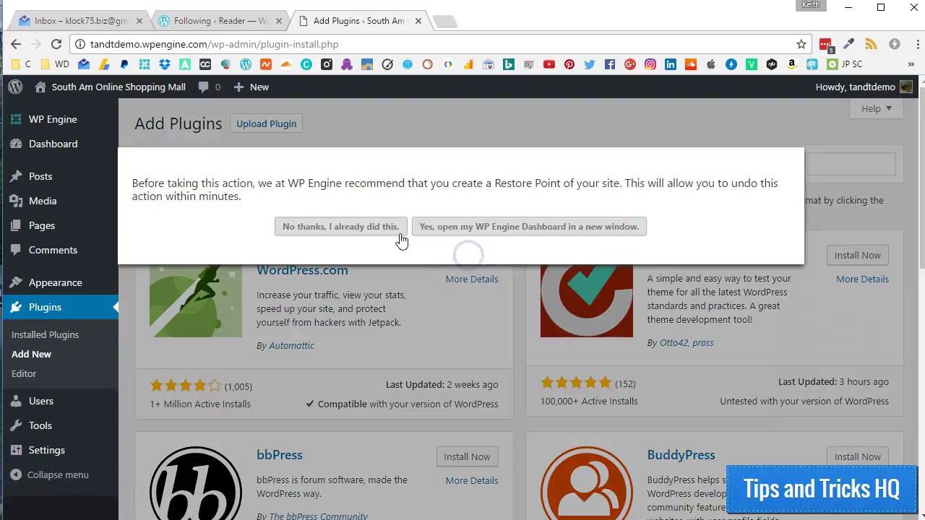
click(376, 226)
click(383, 240)
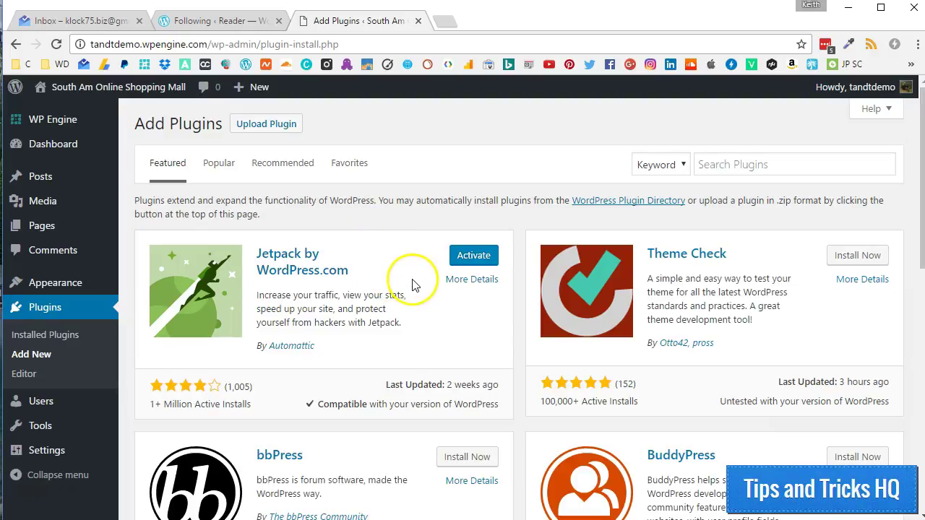
click(477, 256)
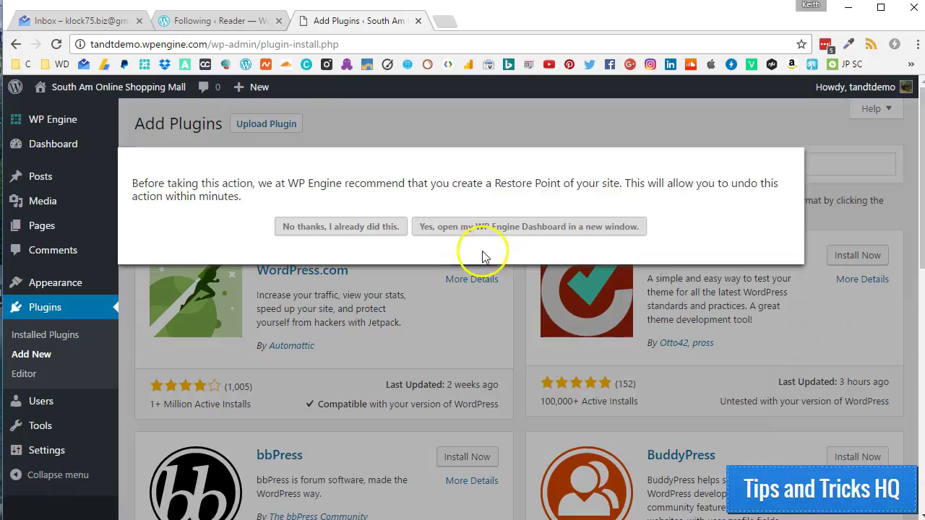
click(362, 226)
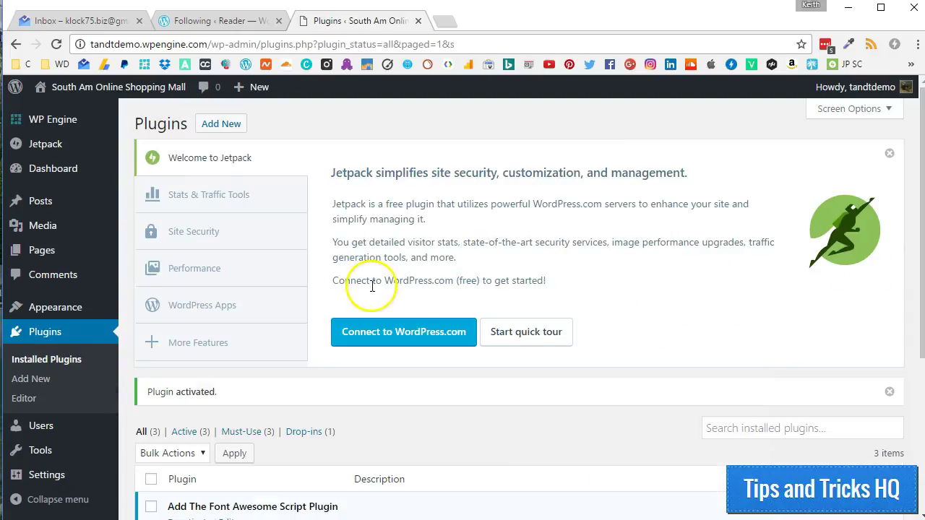
Connect Jetpack to WordPress.com and approve the connection for the South Am Online Shopping Mall site.
click(388, 342)
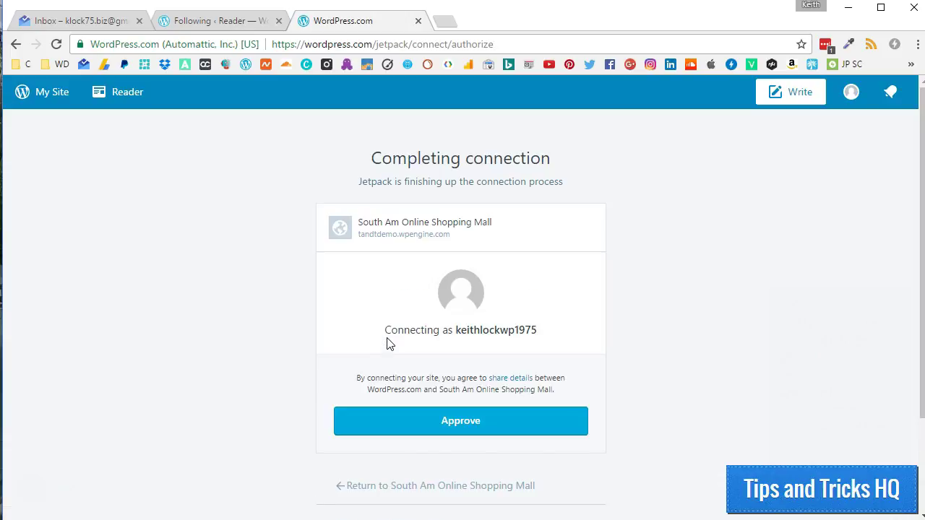
scroll(388, 343, down, 1)
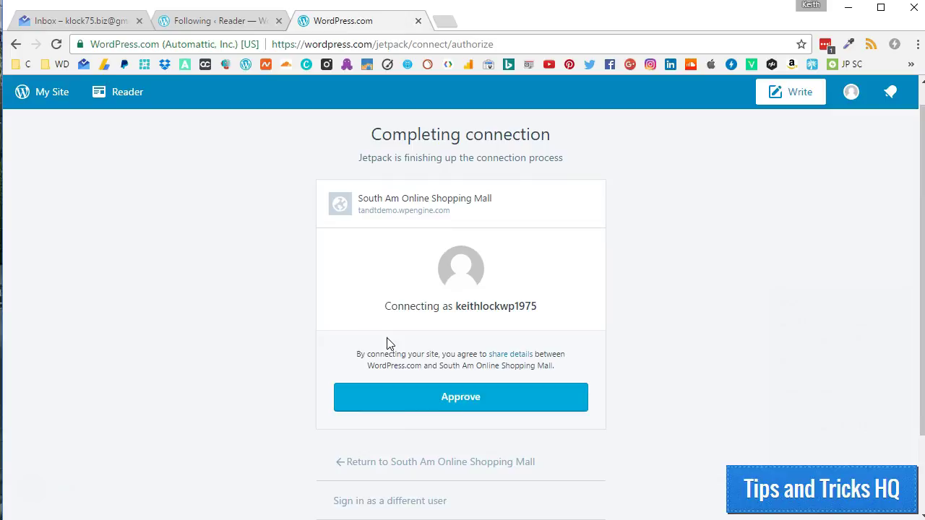
click(453, 402)
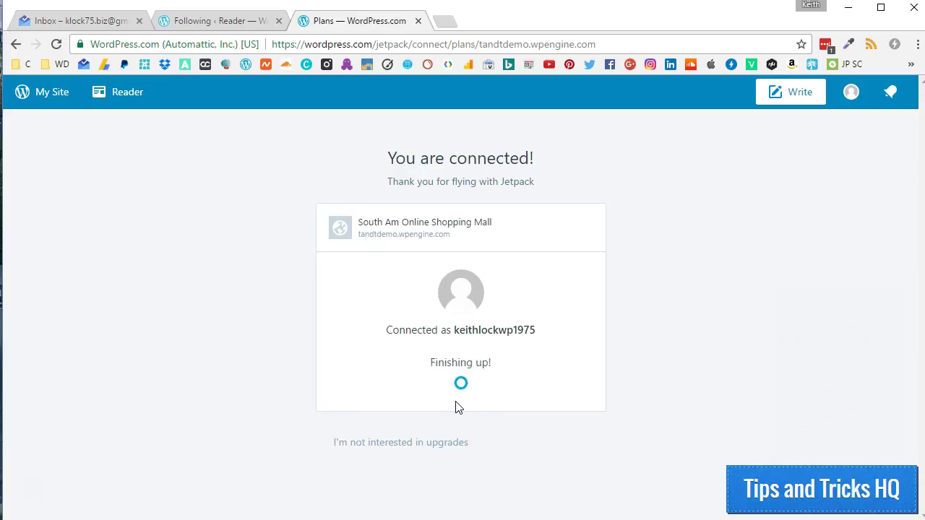
scroll(239, 304, down, 1)
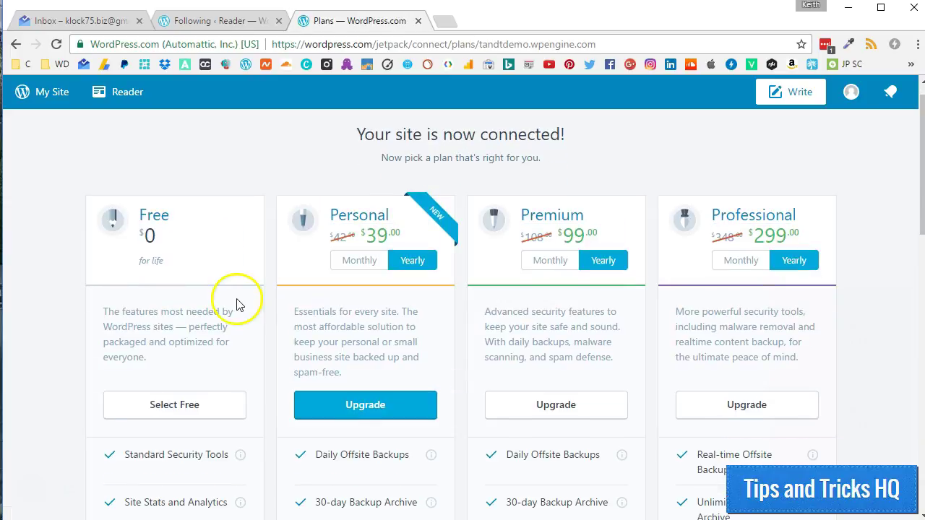
Choose the Free Jetpack plan for the connected South Am Online Shopping Mall site.
scroll(144, 397, up, 1)
scroll(94, 346, down, 2)
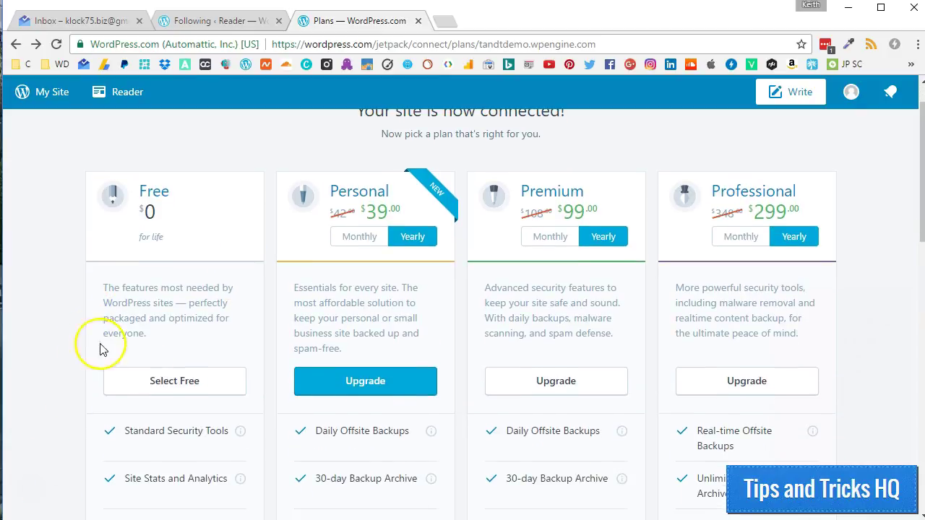
click(165, 384)
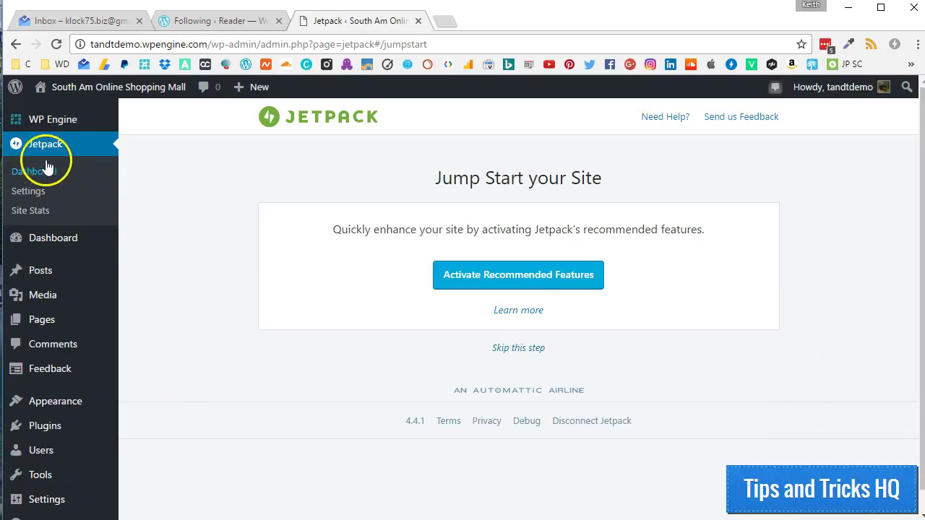
Open the Jetpack settings and compare the features of the Personal, Premium and Professional plans on the site's WordPress.com plans page.
click(29, 194)
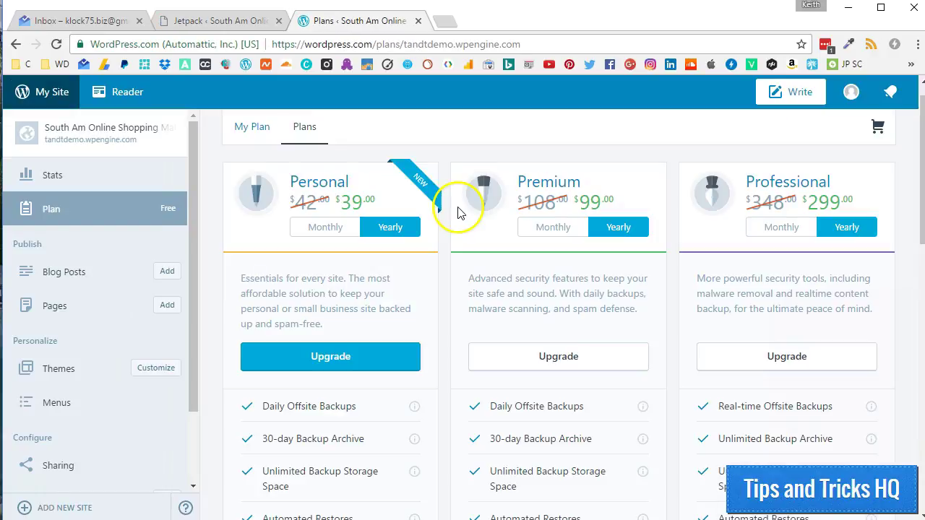
scroll(460, 239, down, 1)
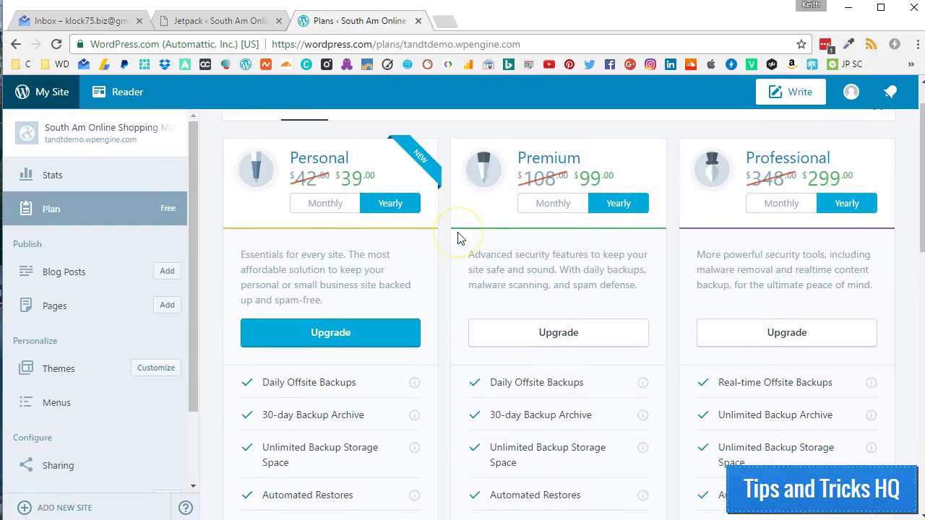
scroll(460, 239, down, 1)
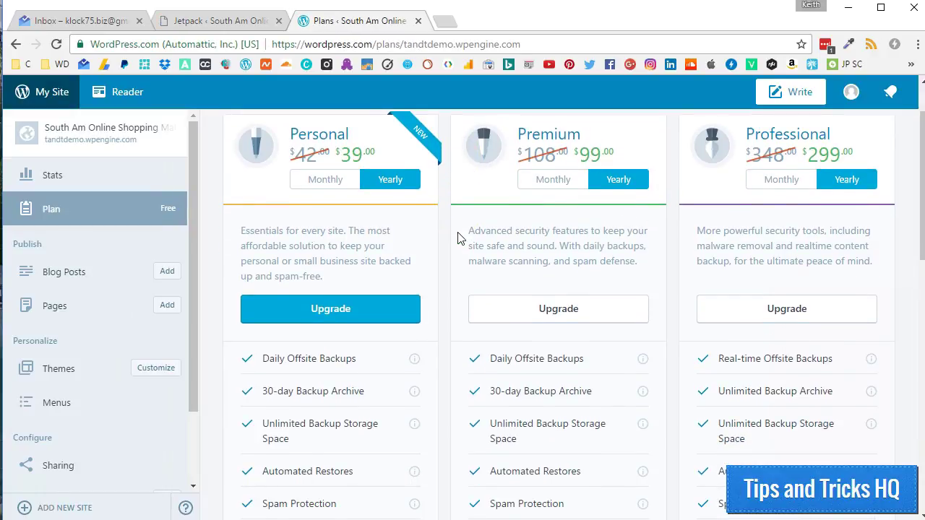
scroll(460, 239, down, 1)
scroll(457, 239, down, 8)
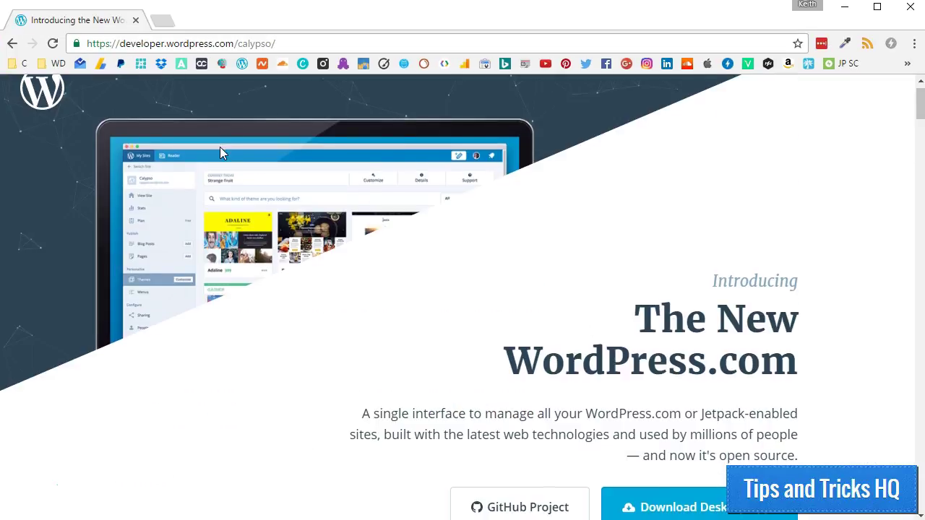
Download the WordPress.com desktop app for Windows from apps.wordpress.com/desktop, and install it with Start WordPress.com enabled on completion.
scroll(220, 149, down, 2)
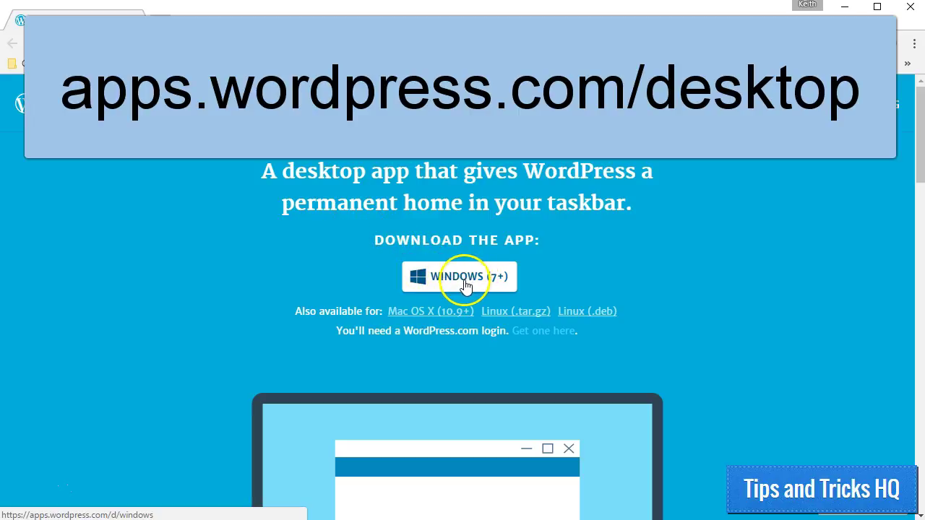
click(465, 286)
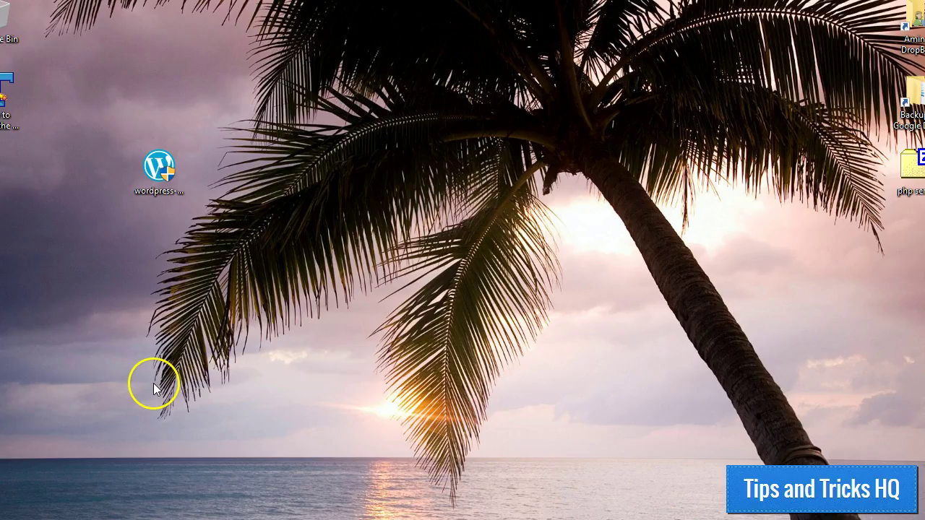
click(158, 176)
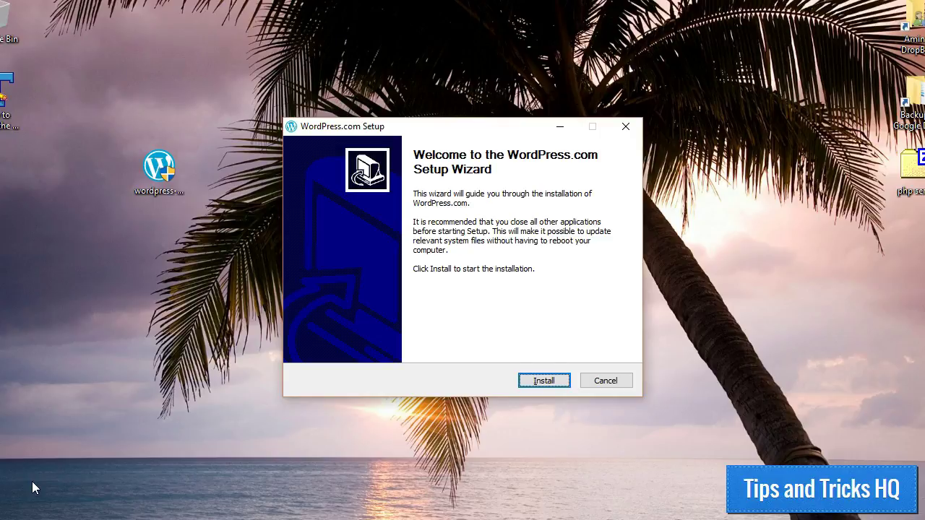
click(532, 382)
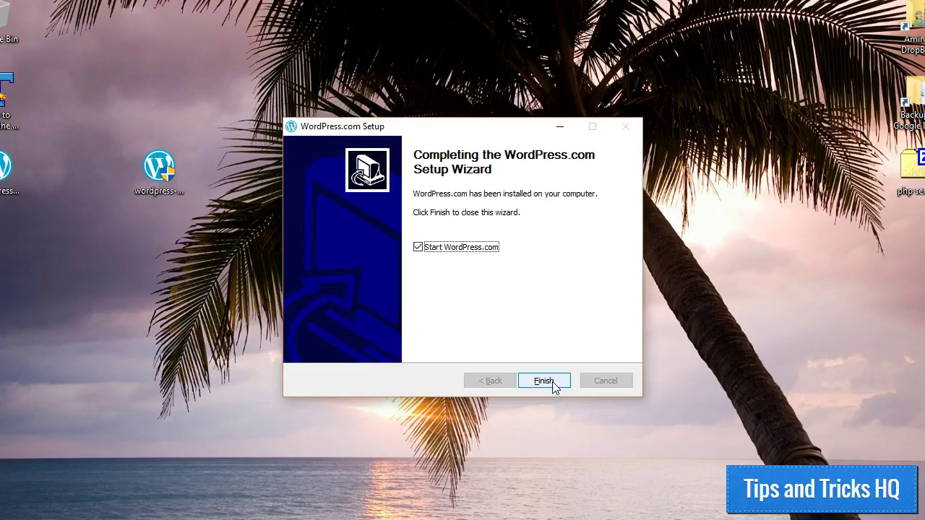
click(554, 387)
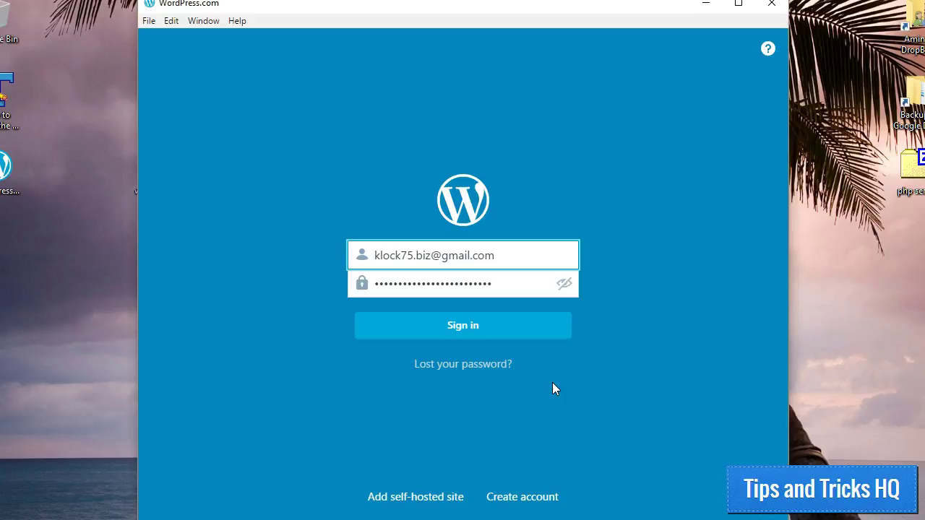
Sign in to the WordPress.com desktop app, maximize it, and switch to the South Am Online Shopping Mall site.
key(Return)
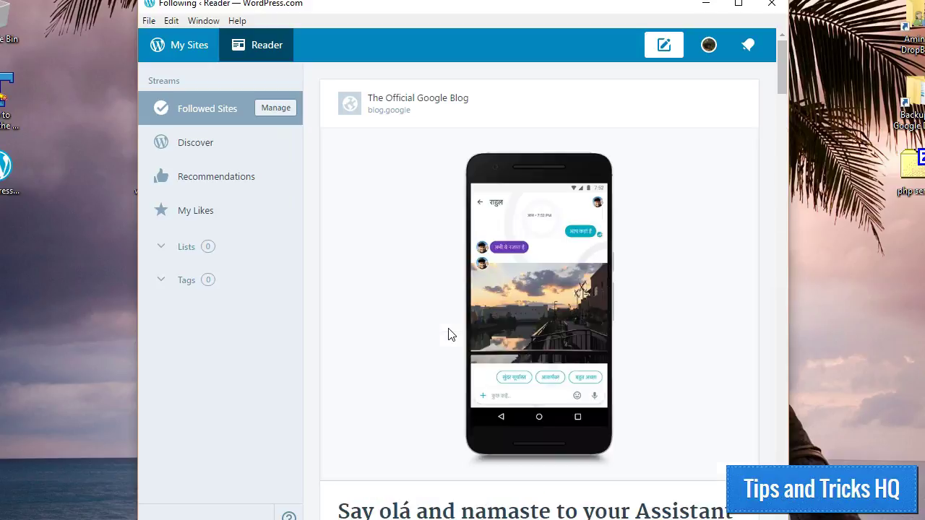
key(super+Up)
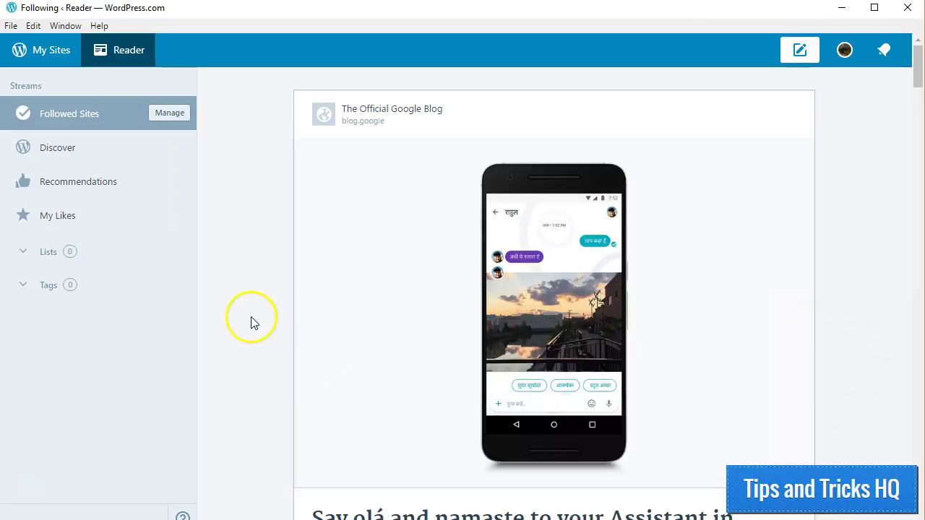
click(42, 56)
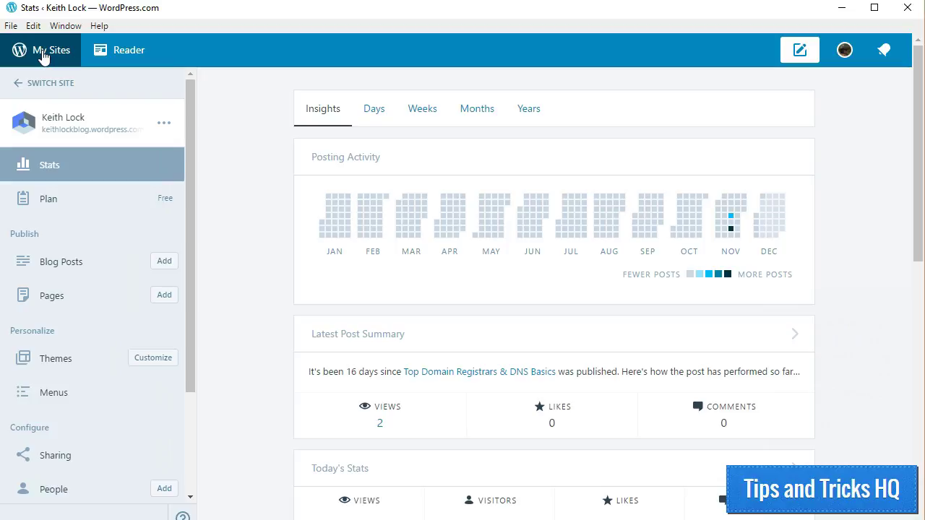
click(103, 128)
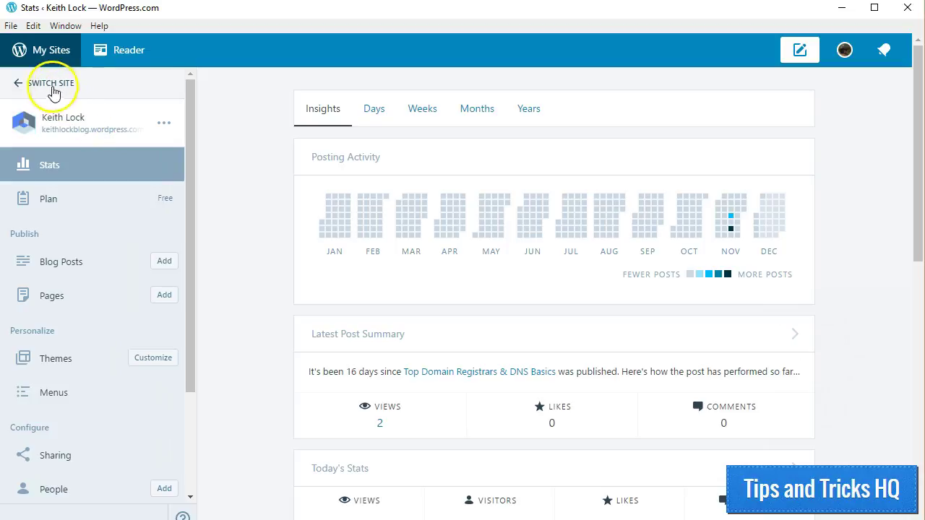
click(48, 87)
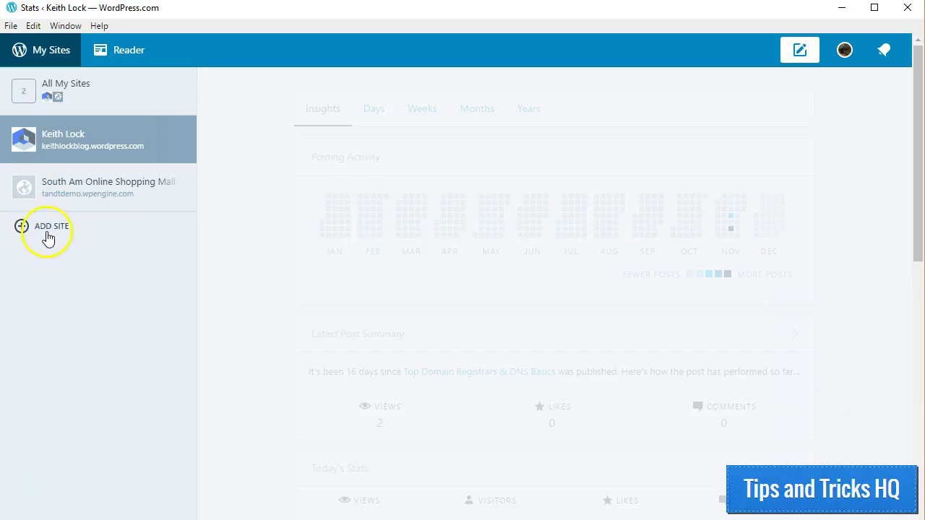
click(68, 194)
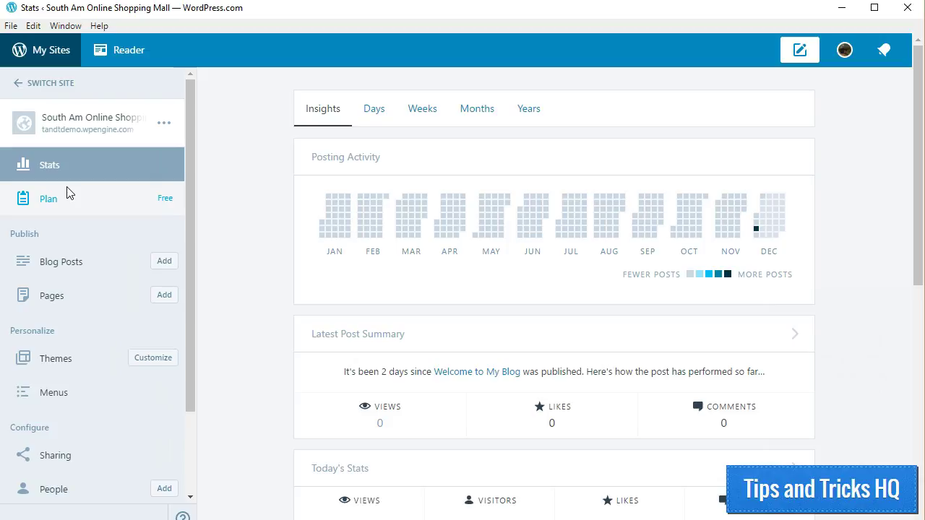
Review the site's stats insights, covering posting activity, the latest post summary, today's stats and all-time figures.
scroll(254, 221, down, 1)
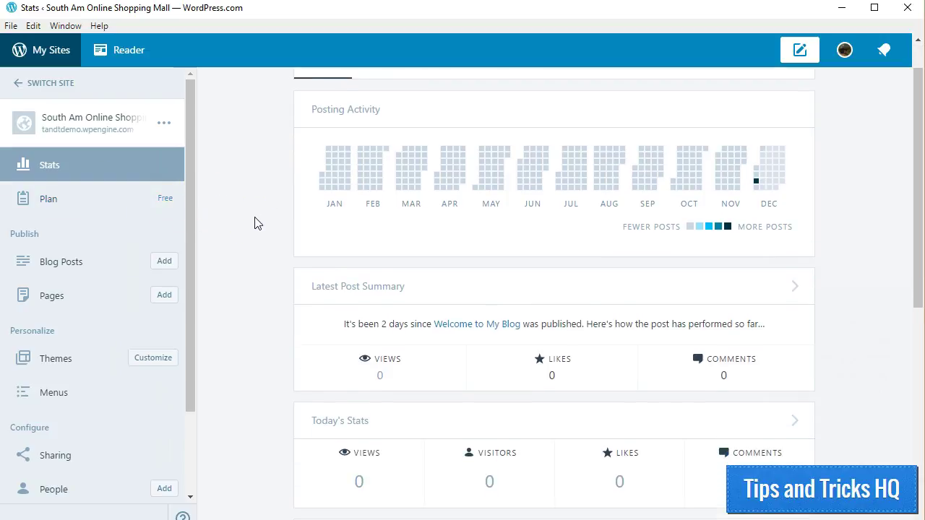
scroll(254, 223, down, 2)
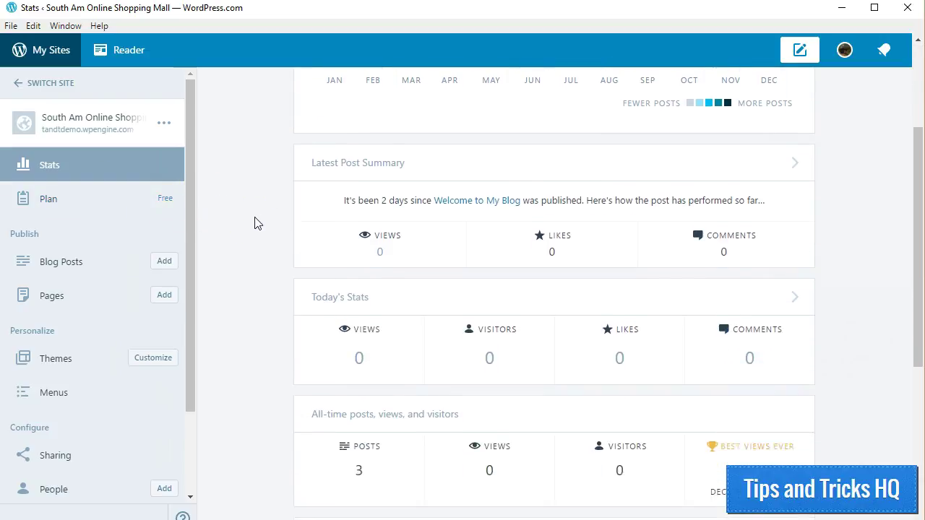
scroll(255, 222, down, 2)
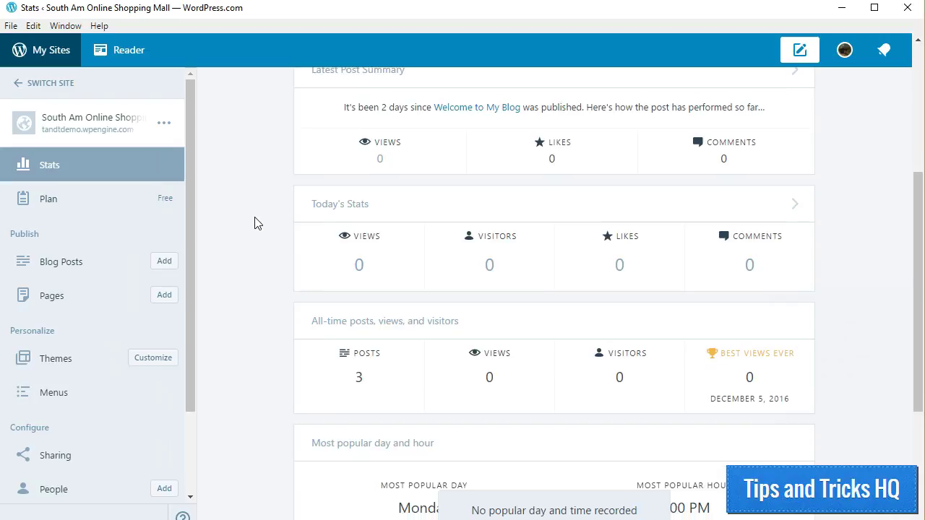
Look through the site's published blog posts, its pages and its available themes.
click(148, 267)
scroll(253, 306, down, 2)
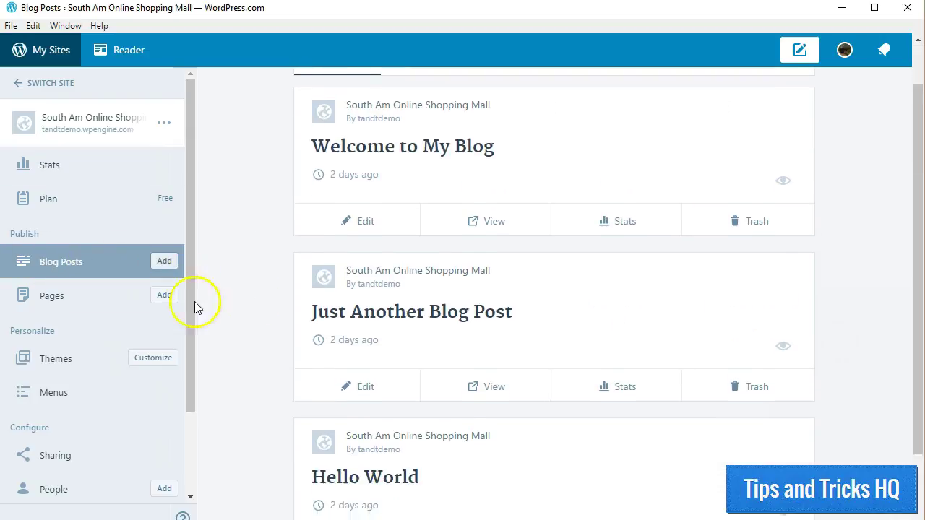
click(63, 302)
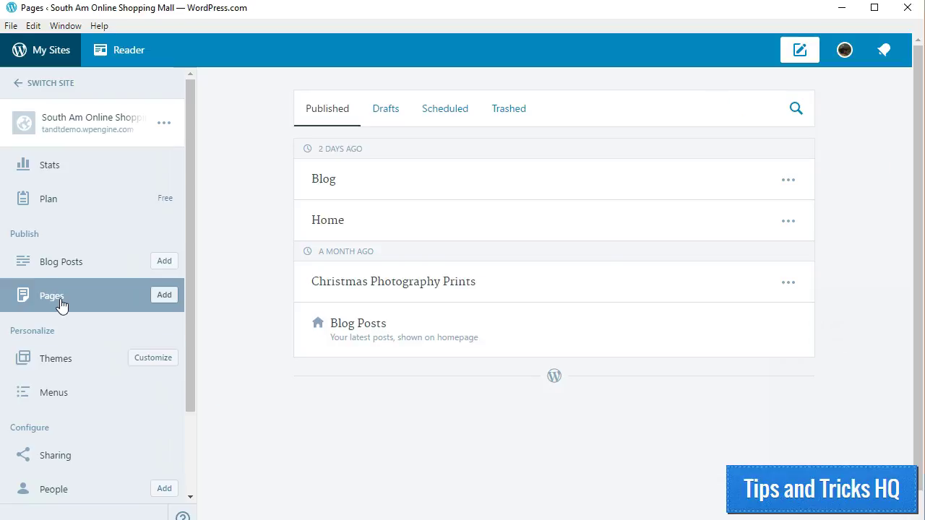
click(56, 359)
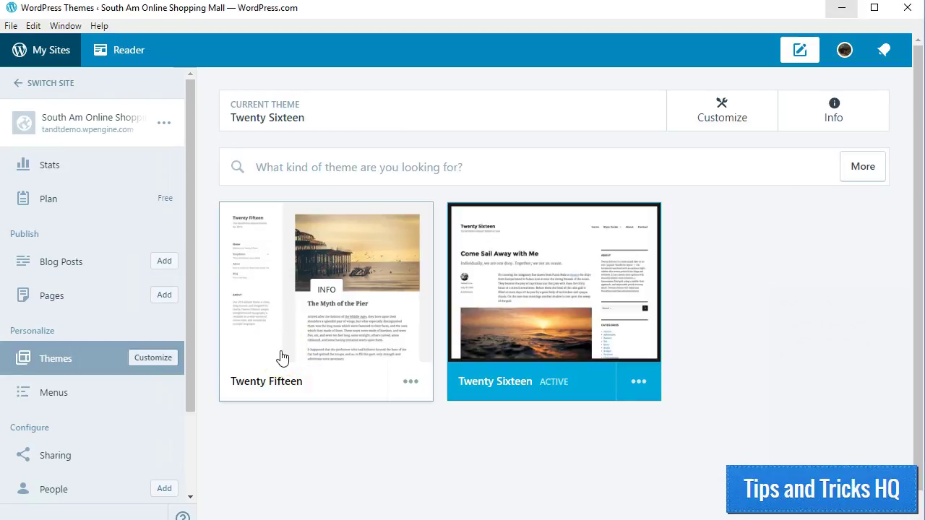
click(268, 346)
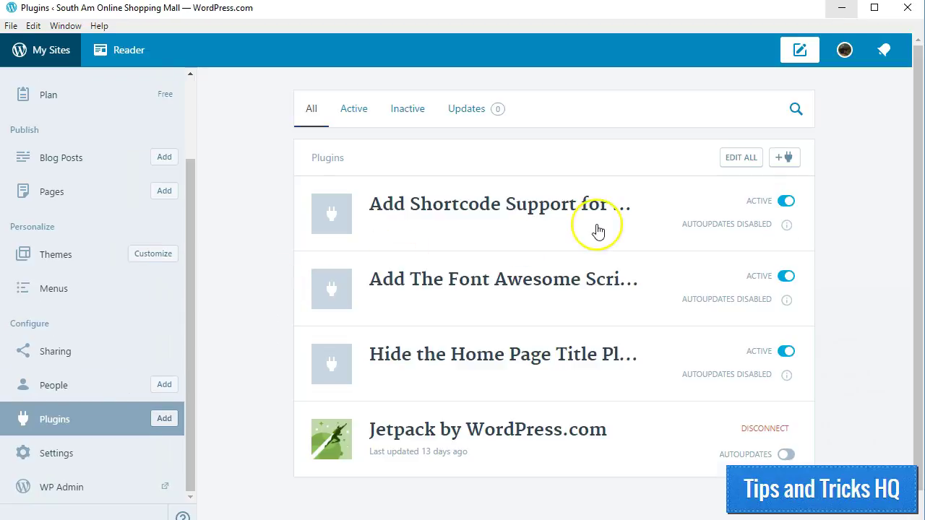
Examine the installed plugins list and the site's general settings, including the site profile, privacy and related posts sections.
scroll(595, 229, down, 1)
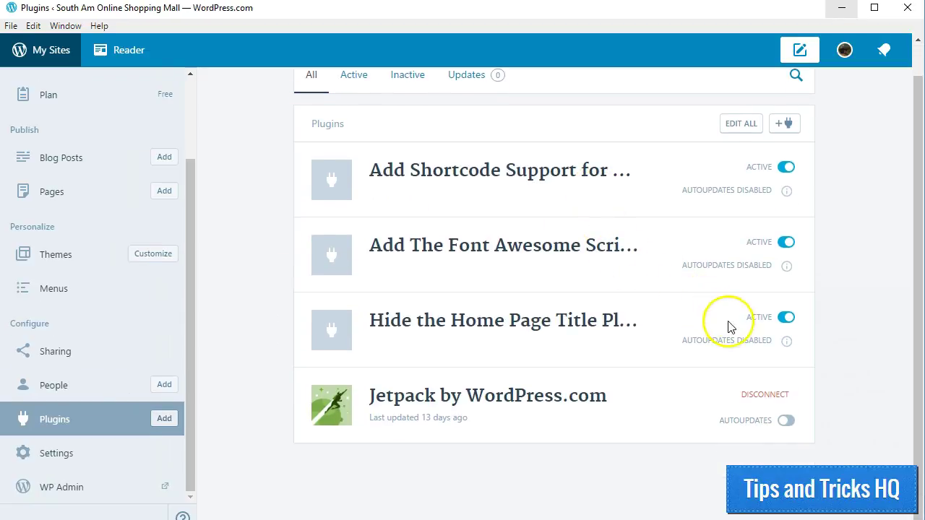
mouse_move(744, 346)
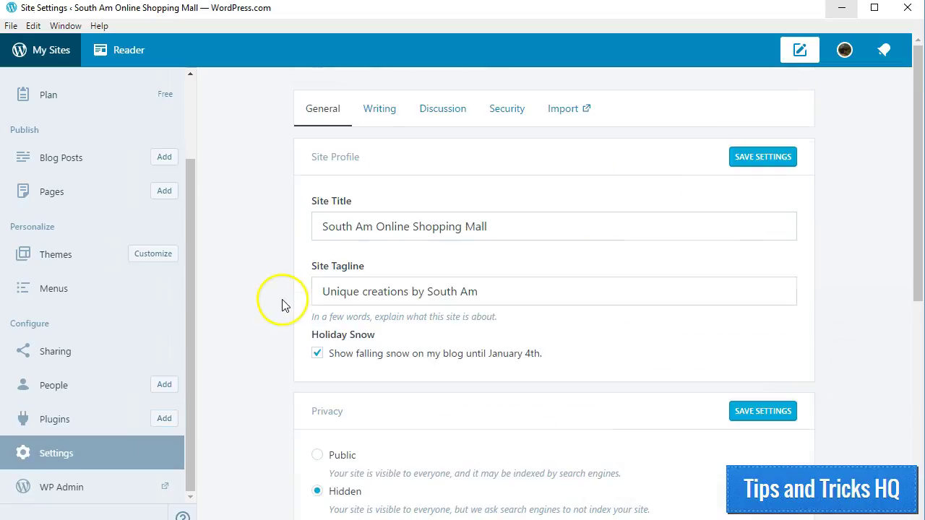
scroll(282, 302, down, 3)
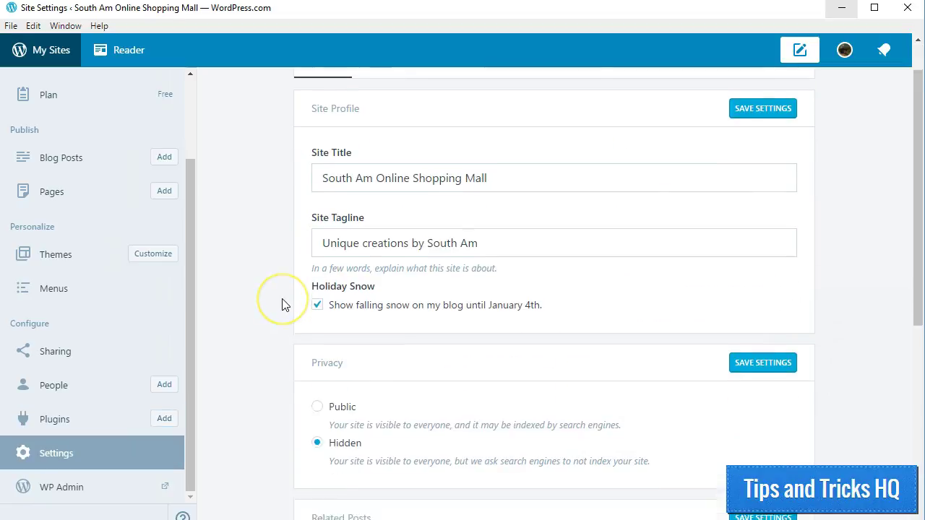
scroll(282, 304, up, 5)
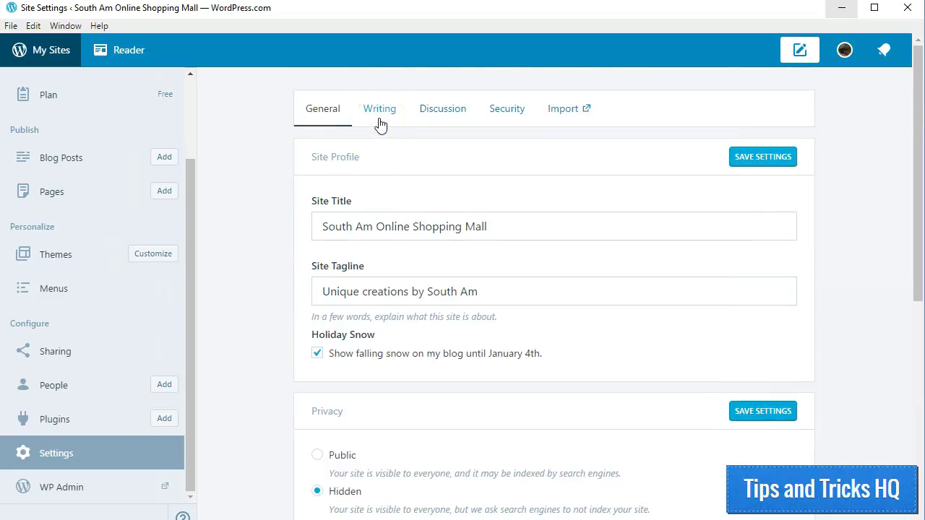
scroll(127, 245, down, 2)
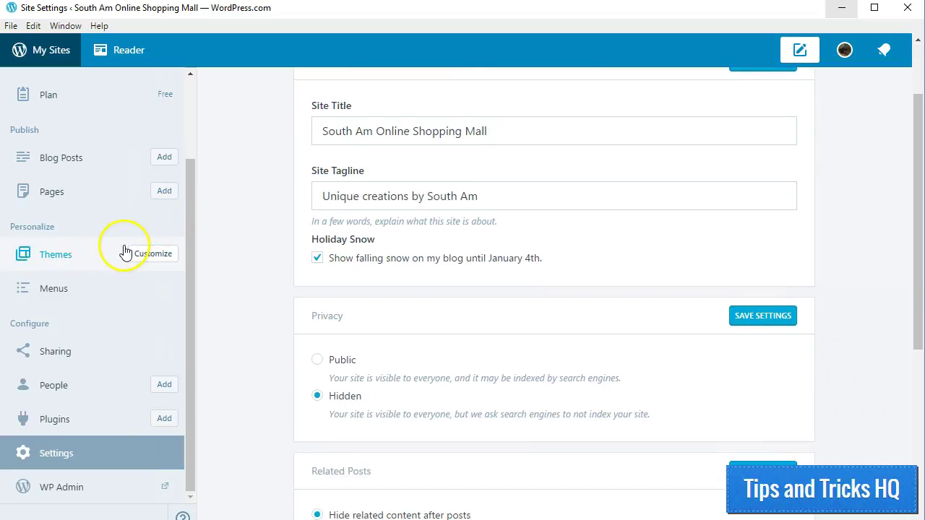